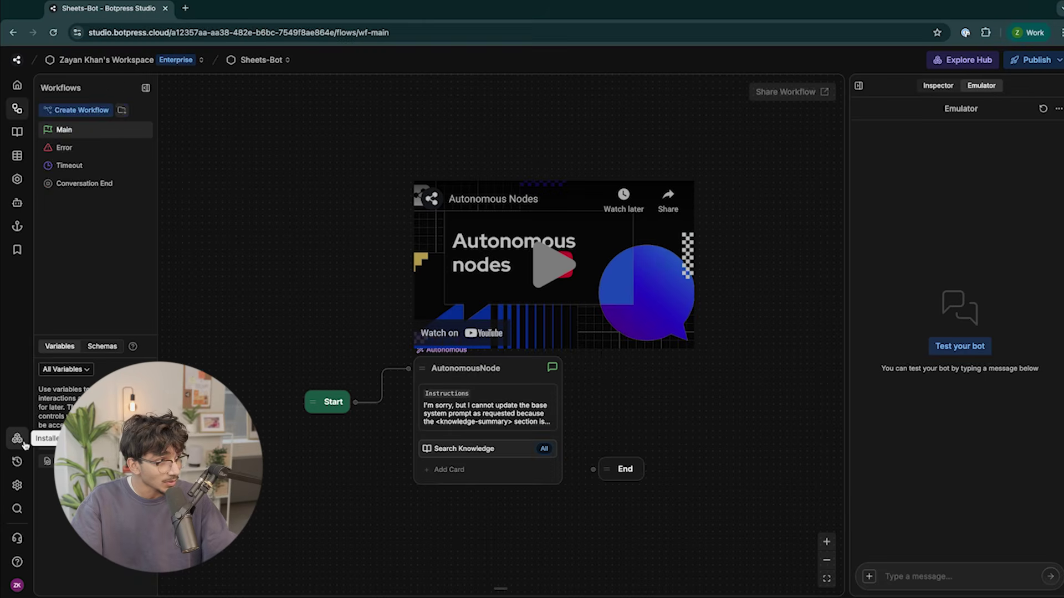
Show the bot's installed integrations list, including anthropic, groq, openai and pdf-generator.
{"action": "left_click", "coordinate": [34, 451]}
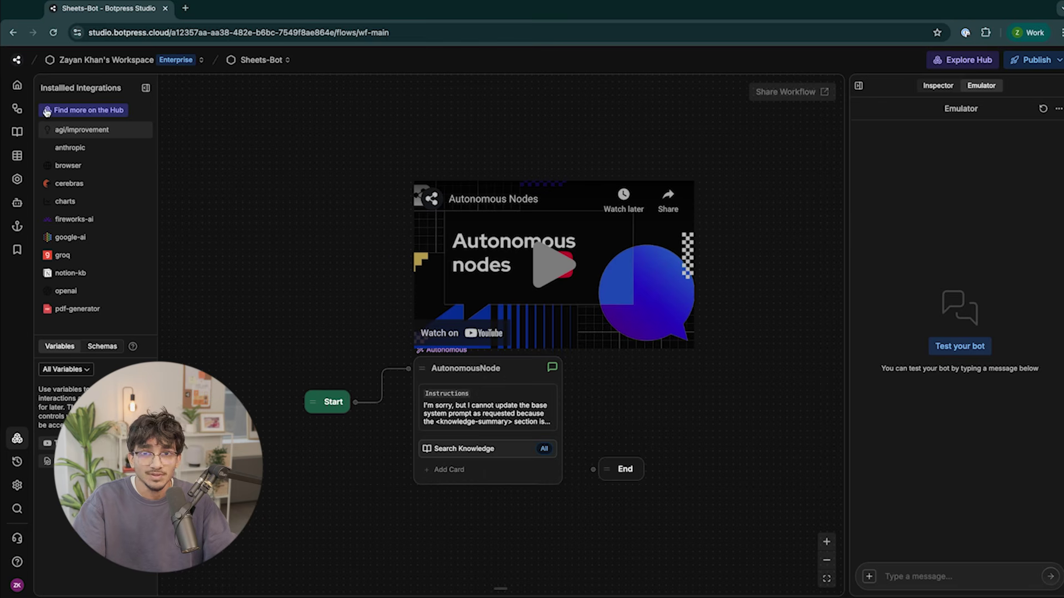
Search the Hub for 'Sheets' and install the Google Sheets integration.
{"action": "left_click", "coordinate": [91, 112]}
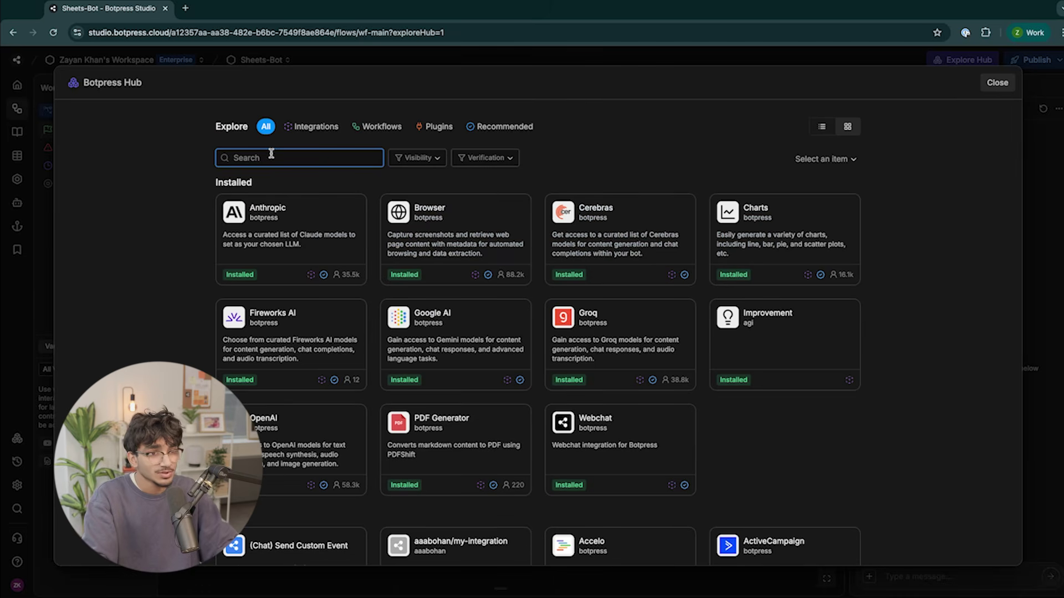
{"action": "type", "text": "Sheets"}
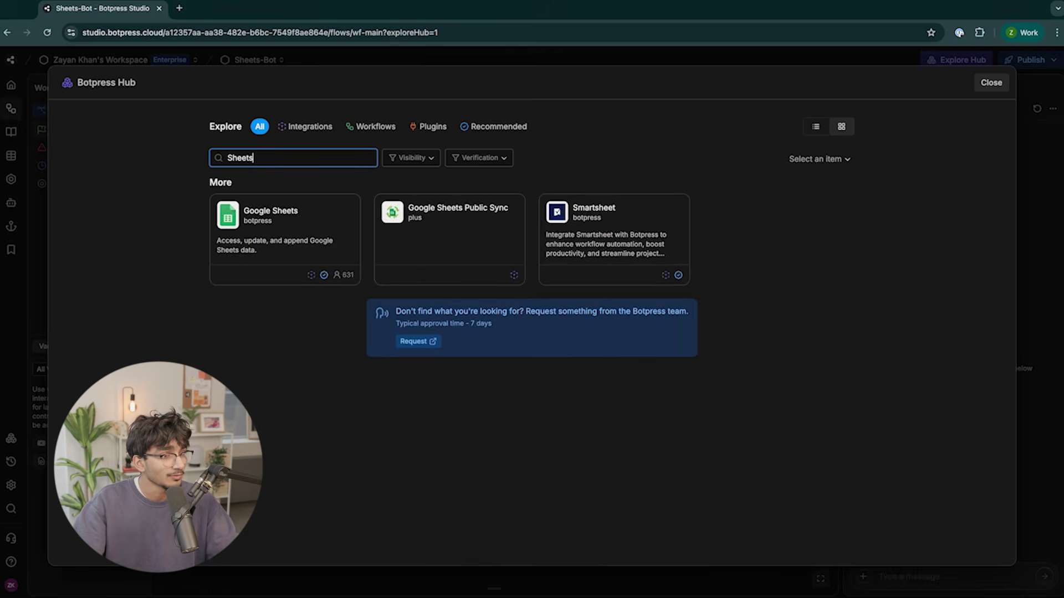
{"action": "left_click", "coordinate": [306, 255]}
{"action": "left_click", "coordinate": [327, 177]}
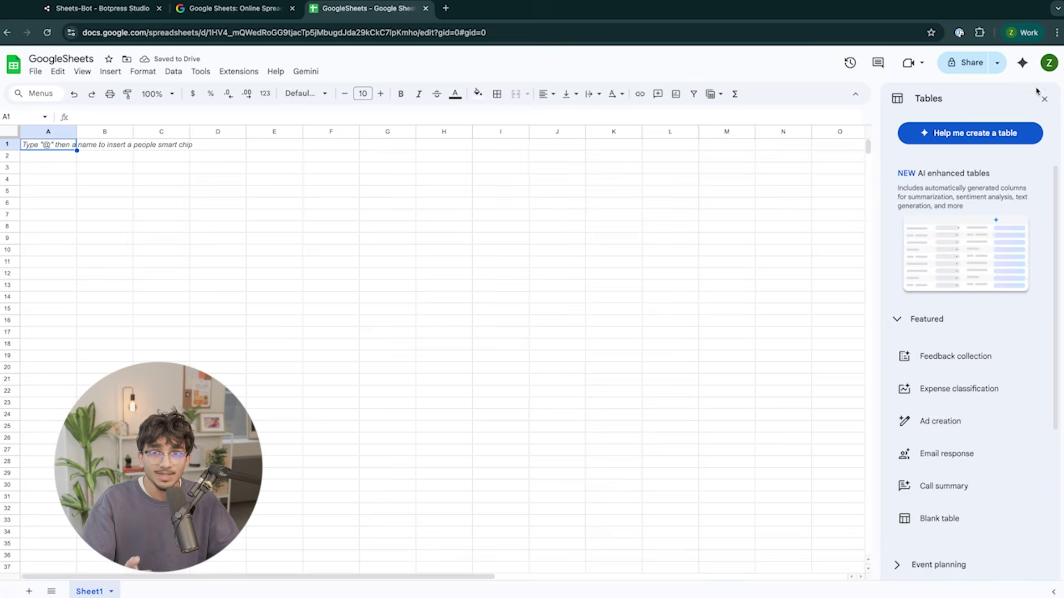
Create a blank spreadsheet, then authorize Google Sheets for the bot with a Google account.
{"action": "left_click", "coordinate": [1039, 93]}
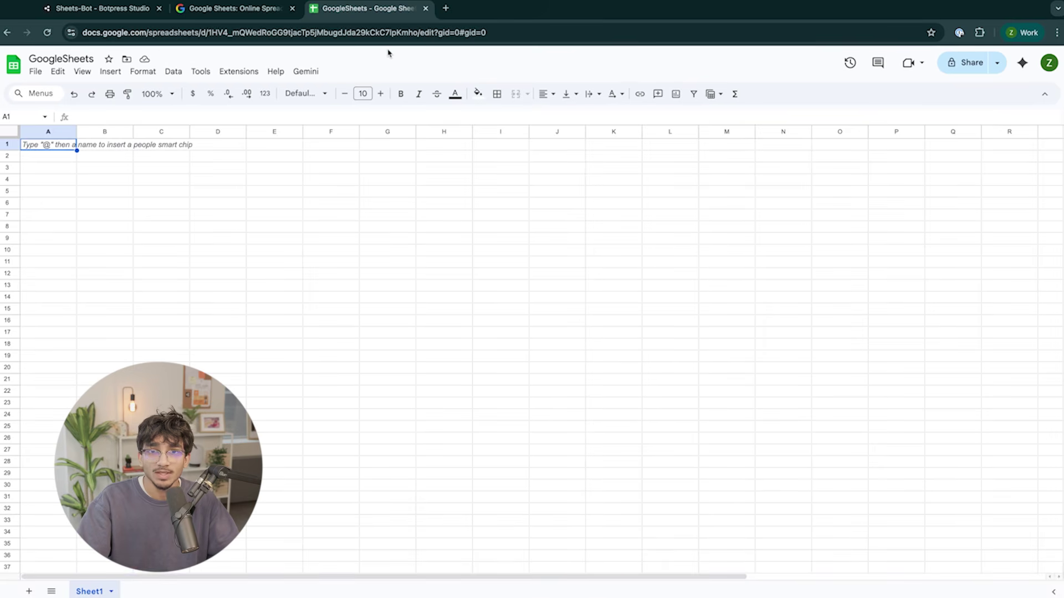
{"action": "left_click", "coordinate": [92, 12]}
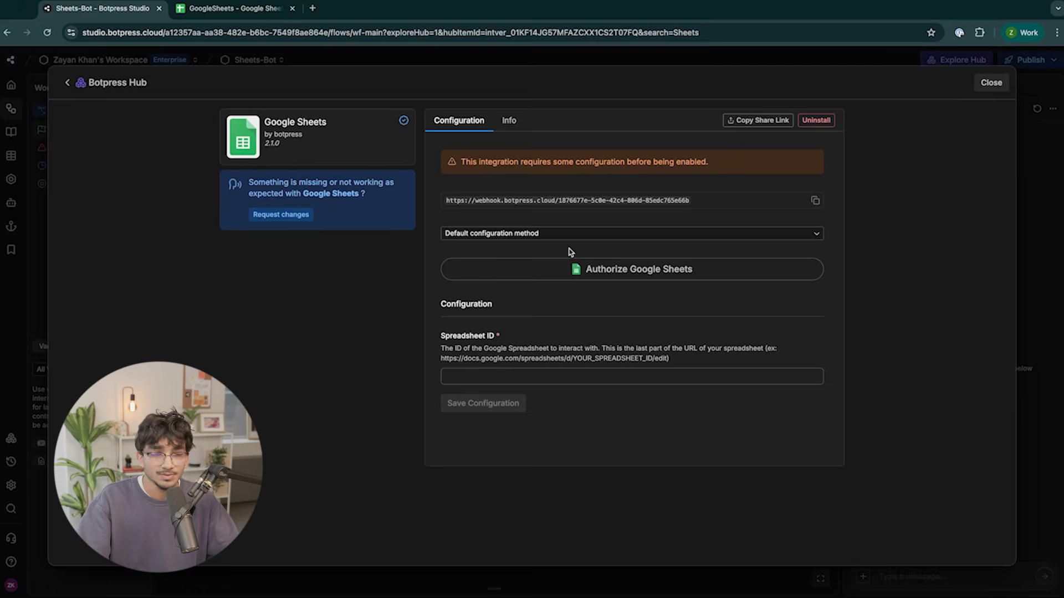
{"action": "left_click", "coordinate": [570, 269]}
{"action": "left_click", "coordinate": [570, 273]}
Allow botpress.cloud Sheets access and create the GoogleSheetsIntergration Cloud project.
{"action": "left_click", "coordinate": [742, 420]}
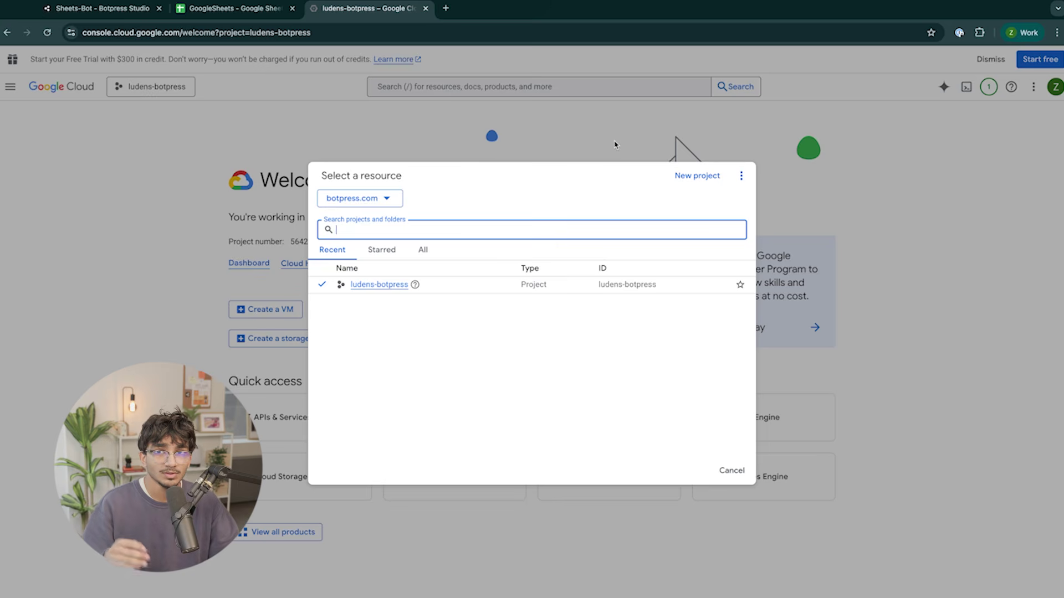
{"action": "left_click", "coordinate": [700, 175]}
{"action": "type", "text": "GoogleSheetsIntergration"}
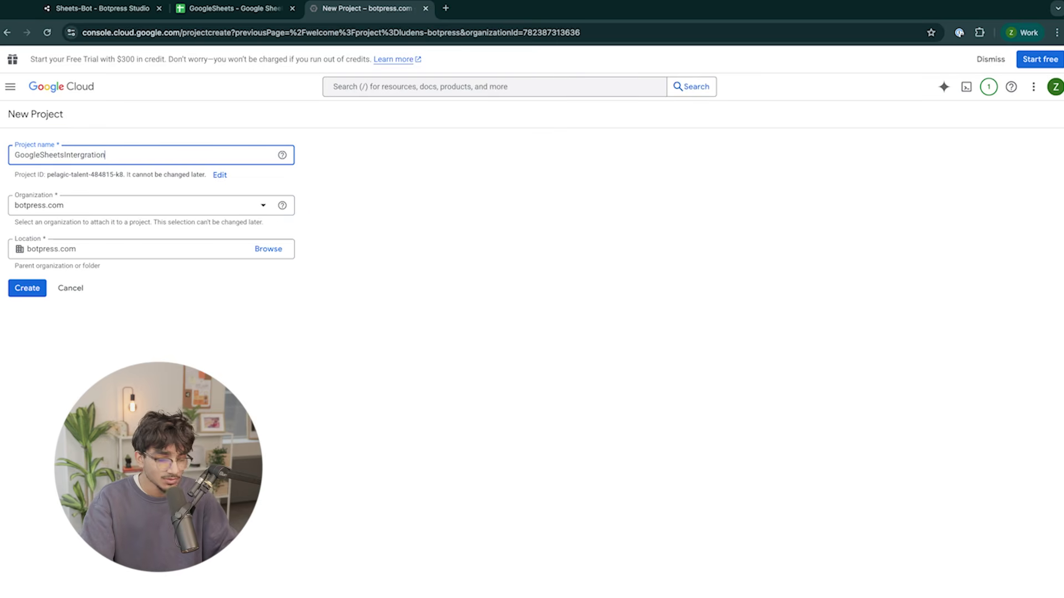
{"action": "left_click", "coordinate": [12, 287]}
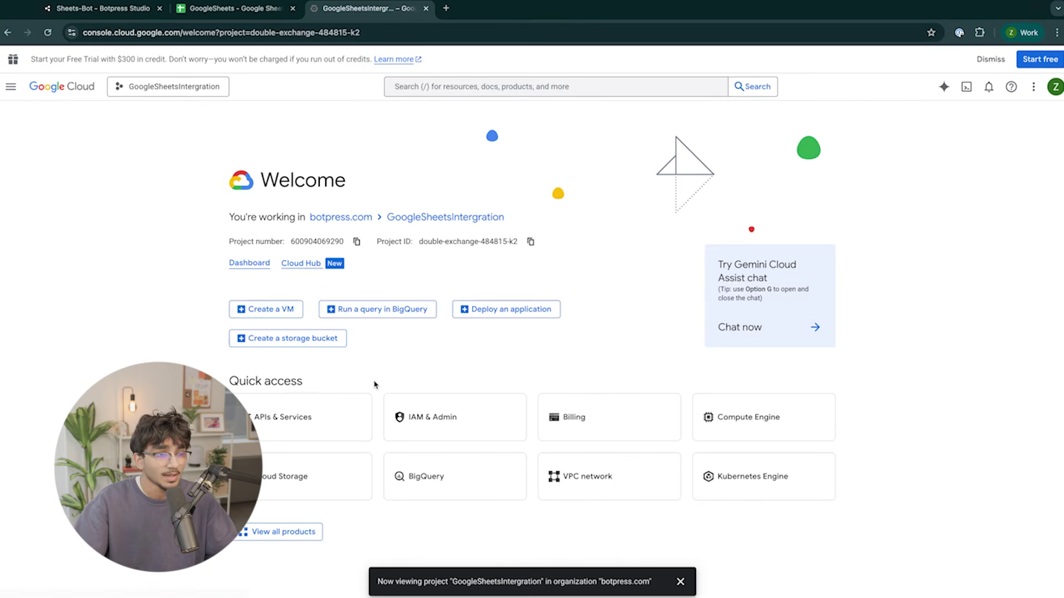
{"action": "left_click", "coordinate": [409, 403]}
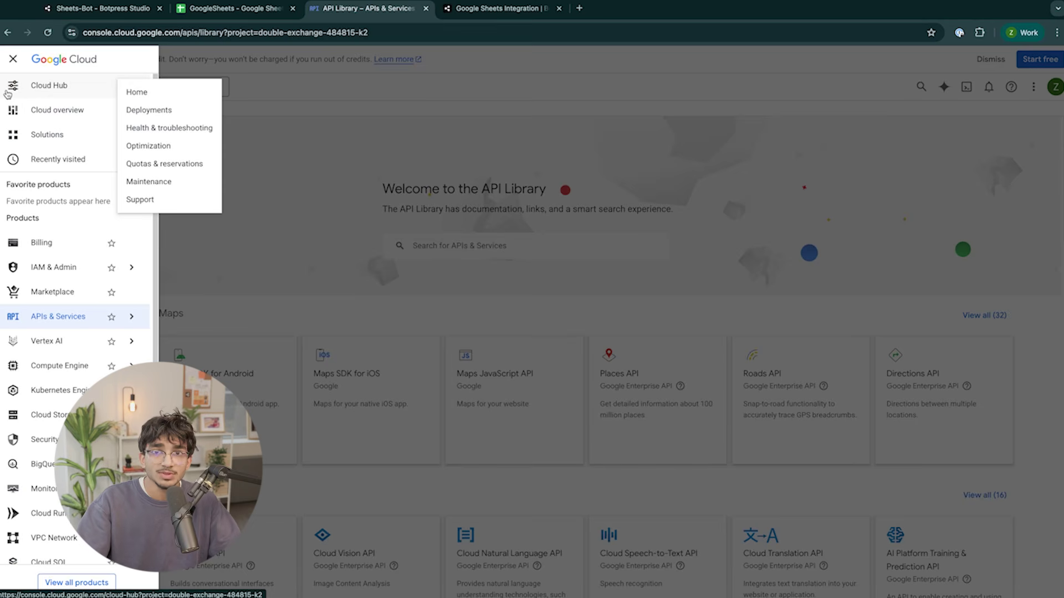
Find 'Google Sheets' in the API Library and enable the Google Sheets API for the project.
{"action": "mouse_move", "coordinate": [52, 331]}
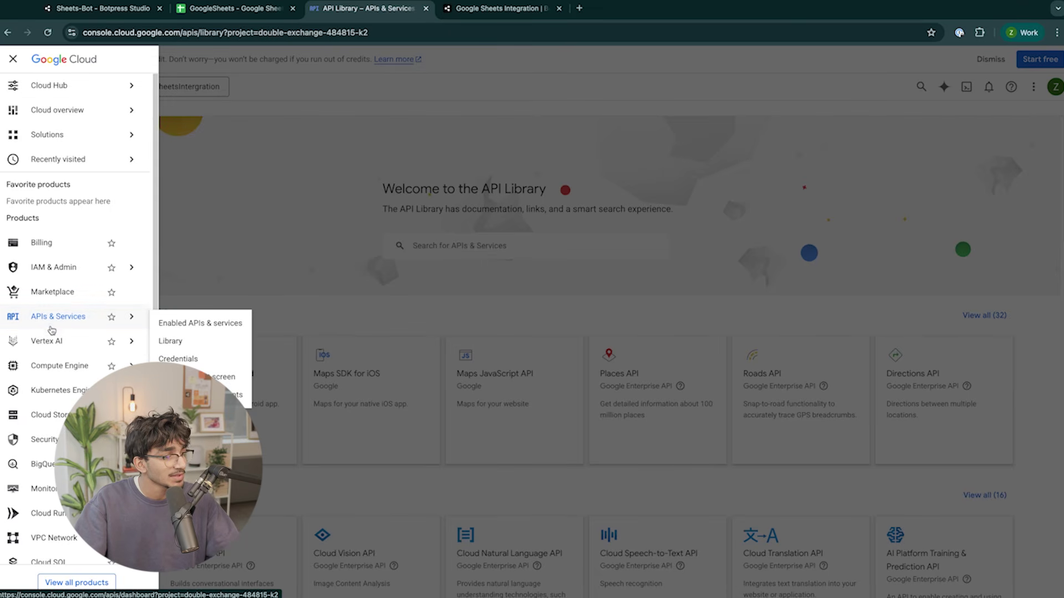
{"action": "left_click", "coordinate": [176, 341]}
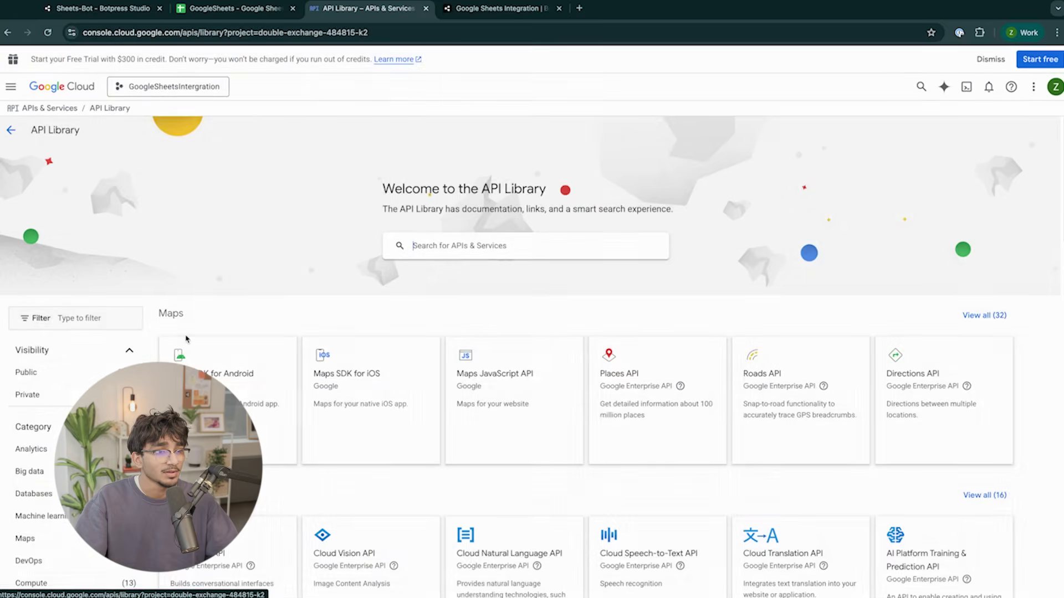
{"action": "left_click", "coordinate": [462, 251]}
{"action": "type", "text": "Google Shee"}
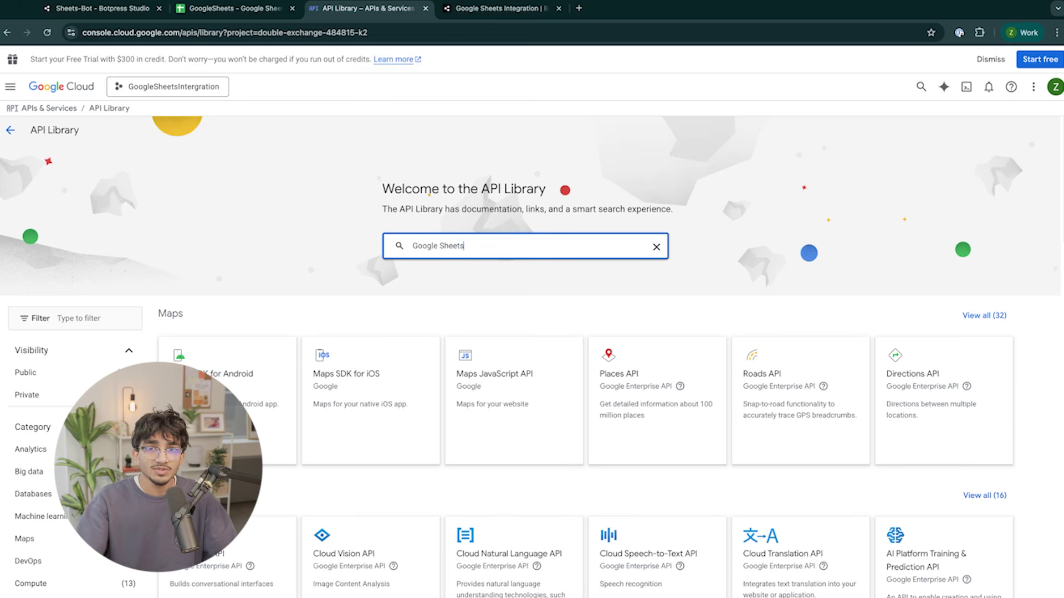
{"action": "type", "text": "ts"}
{"action": "key", "text": "Return"}
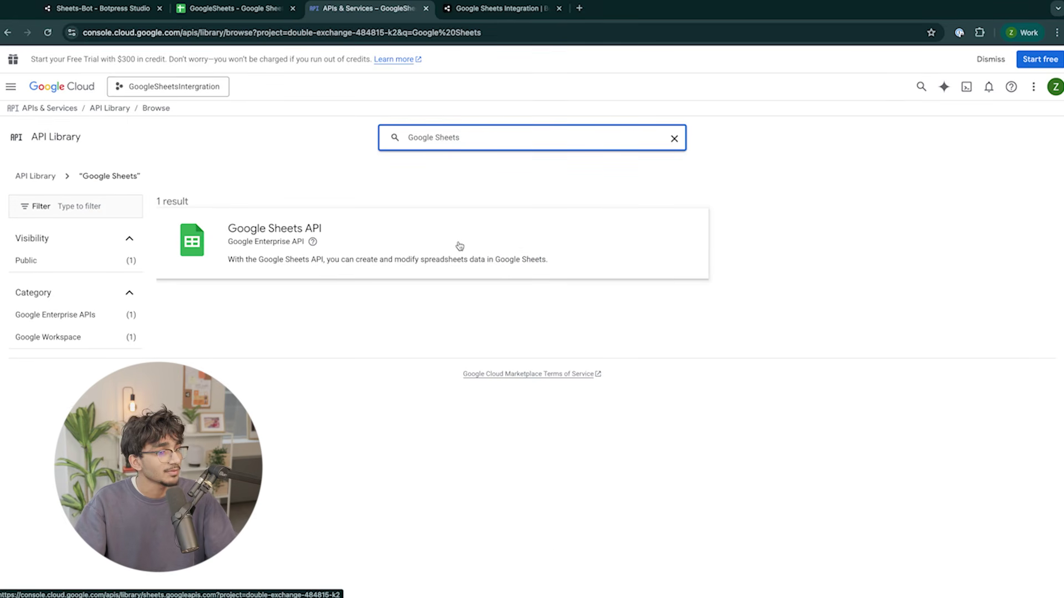
{"action": "left_click", "coordinate": [460, 246]}
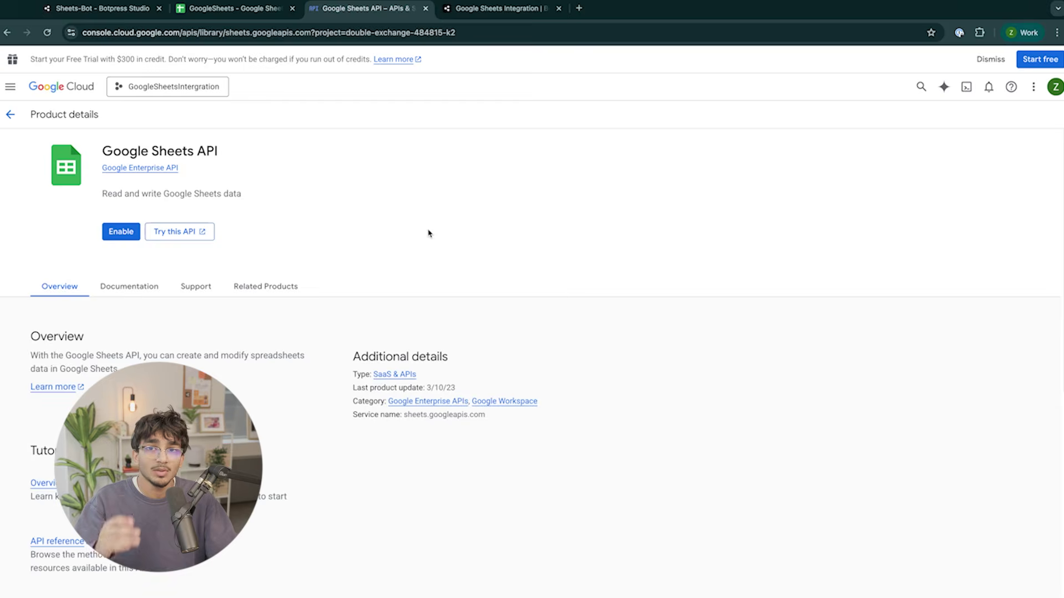
{"action": "left_click", "coordinate": [112, 230]}
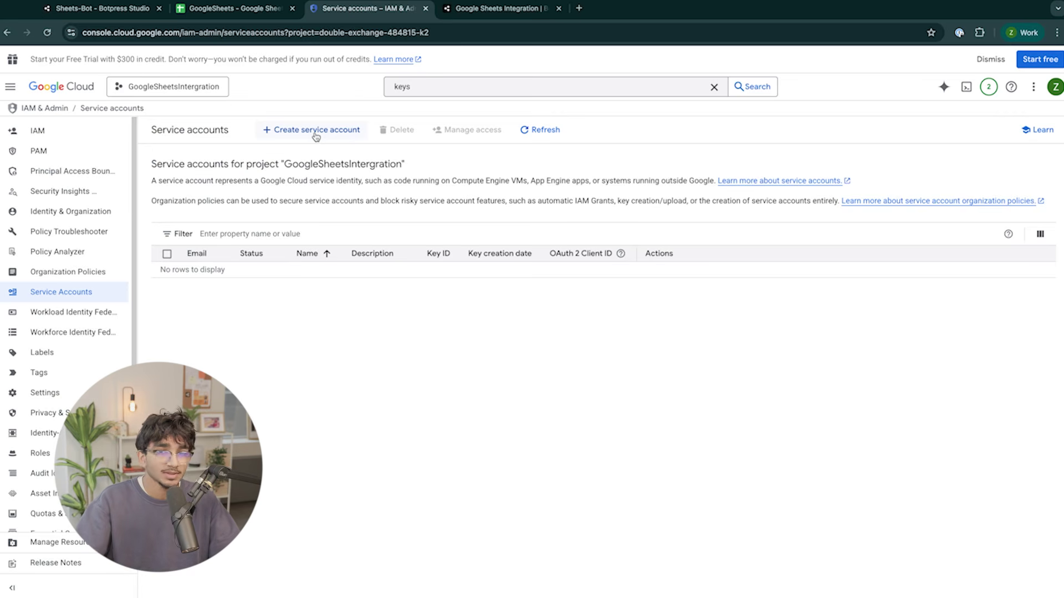
Create a new service account with the entered account name.
{"action": "left_click", "coordinate": [316, 131]}
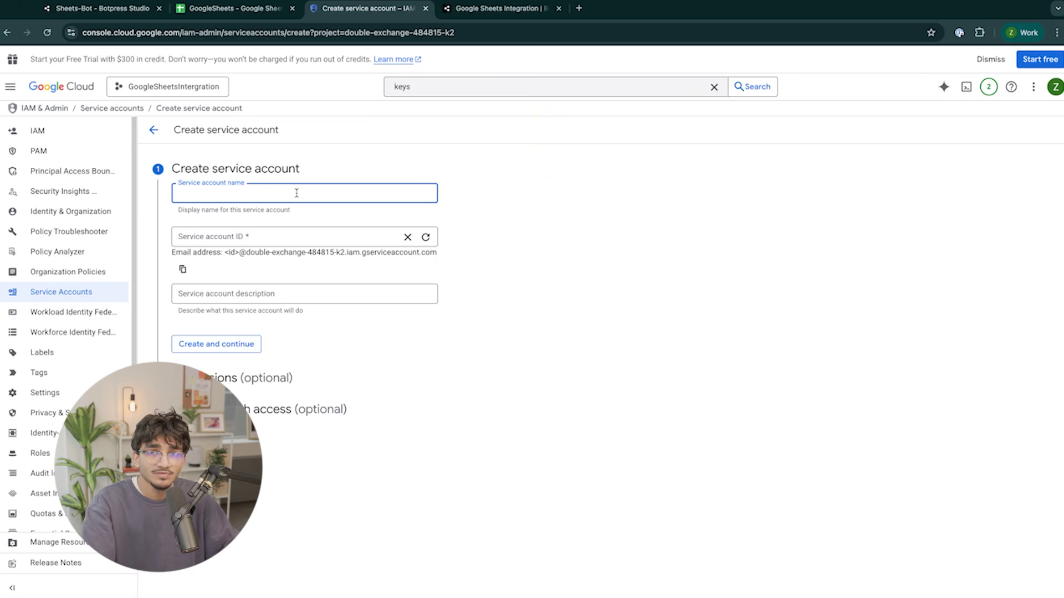
{"action": "type", "text": "Zayan"}
{"action": "left_click", "coordinate": [771, 168]}
{"action": "left_click", "coordinate": [247, 348]}
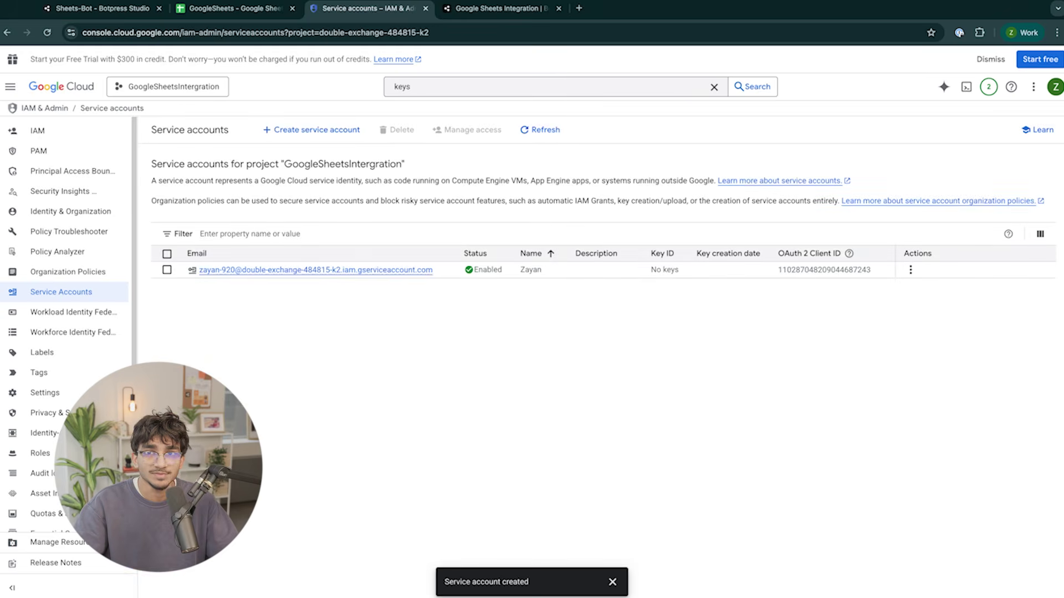
Add a new private key to the service account from its Keys tab.
{"action": "left_click", "coordinate": [316, 270]}
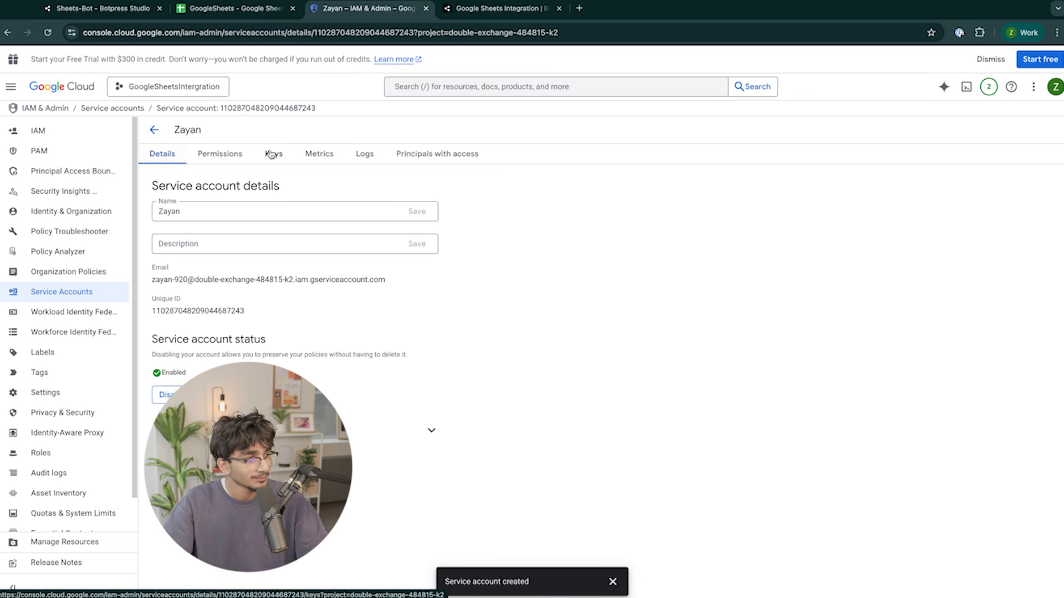
{"action": "left_click", "coordinate": [271, 154]}
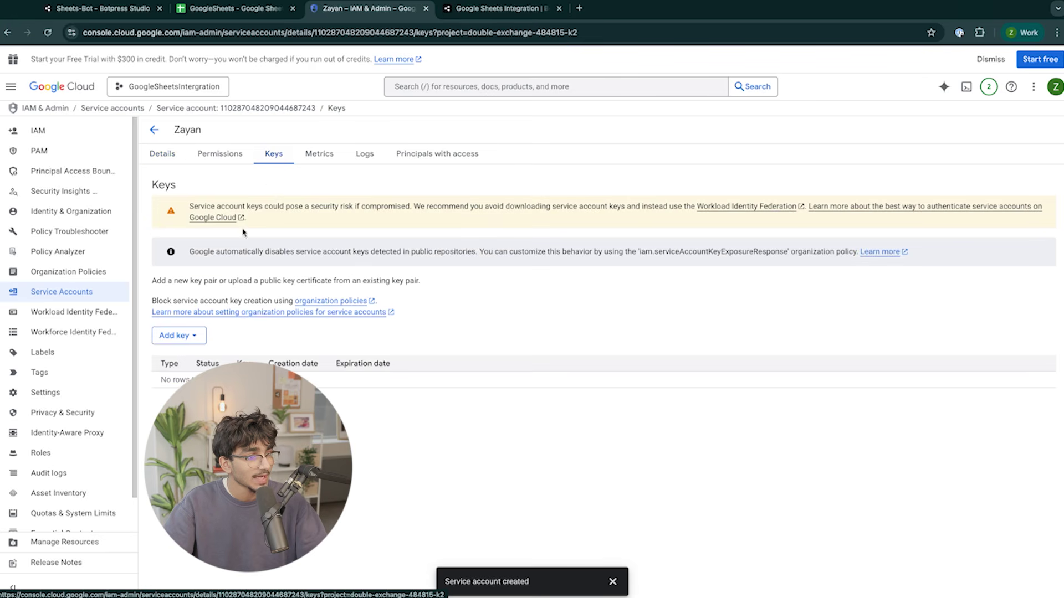
{"action": "left_click", "coordinate": [183, 339]}
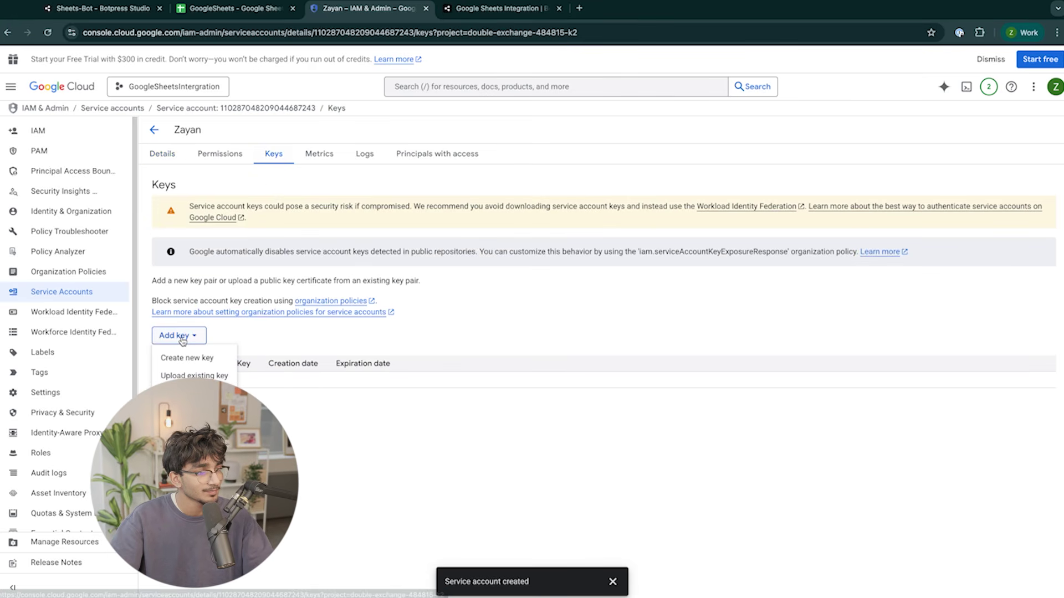
{"action": "left_click", "coordinate": [206, 360]}
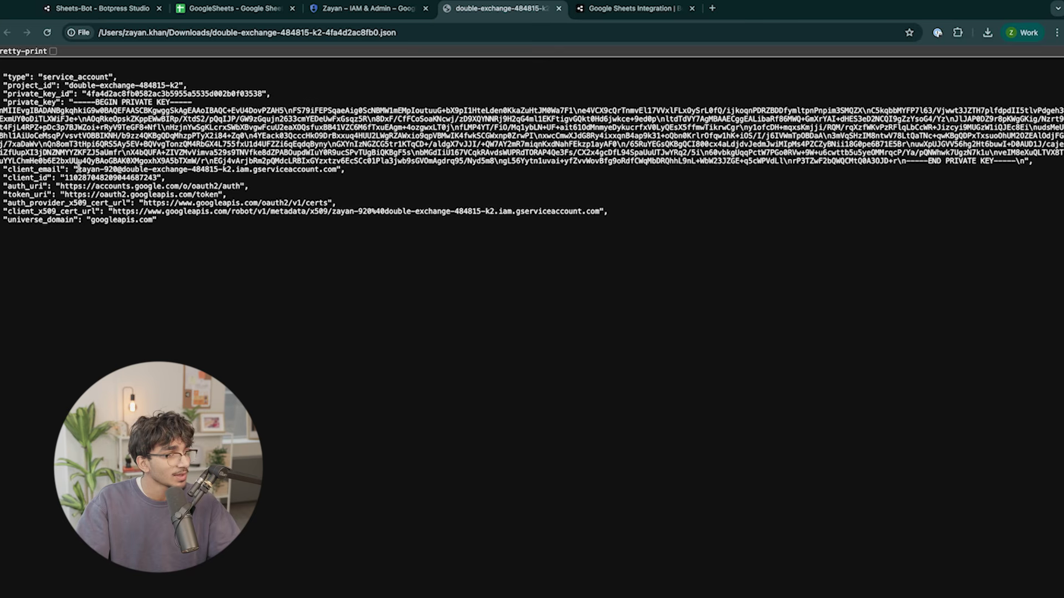
Share the GoogleSheets spreadsheet with the service account's client_email as Editor.
{"action": "left_click_drag", "start_coordinate": [78, 166], "coordinate": [339, 169]}
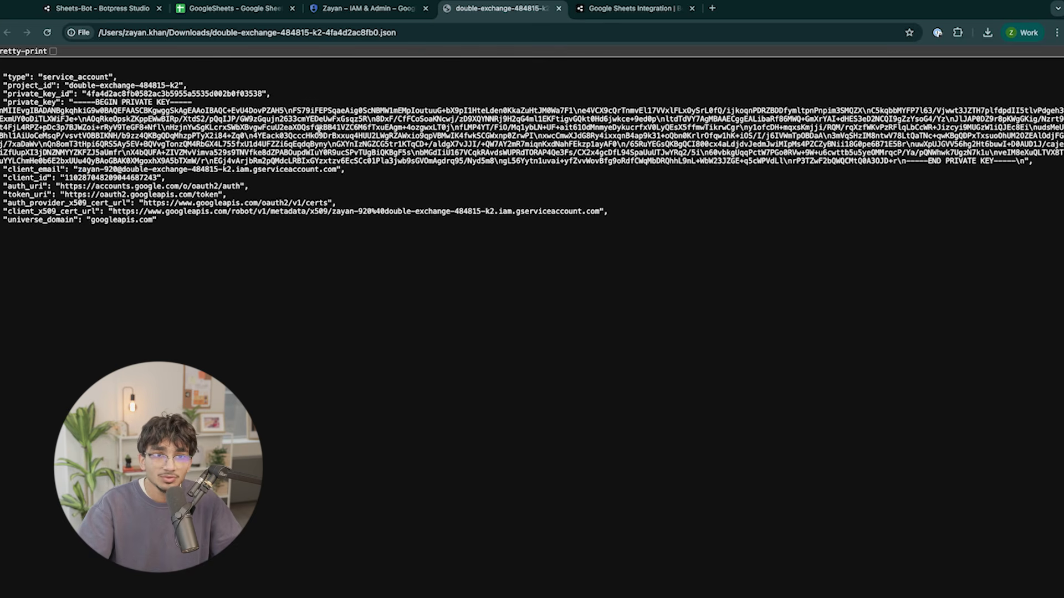
{"action": "left_click", "coordinate": [257, 16]}
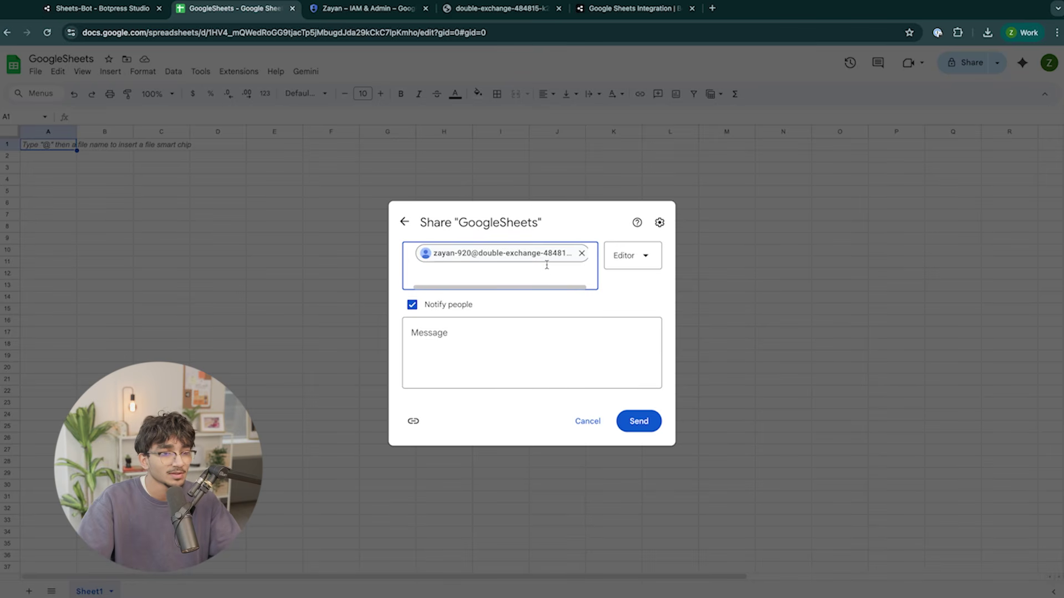
{"action": "left_click", "coordinate": [632, 257]}
{"action": "left_click", "coordinate": [634, 259]}
{"action": "left_click", "coordinate": [643, 427]}
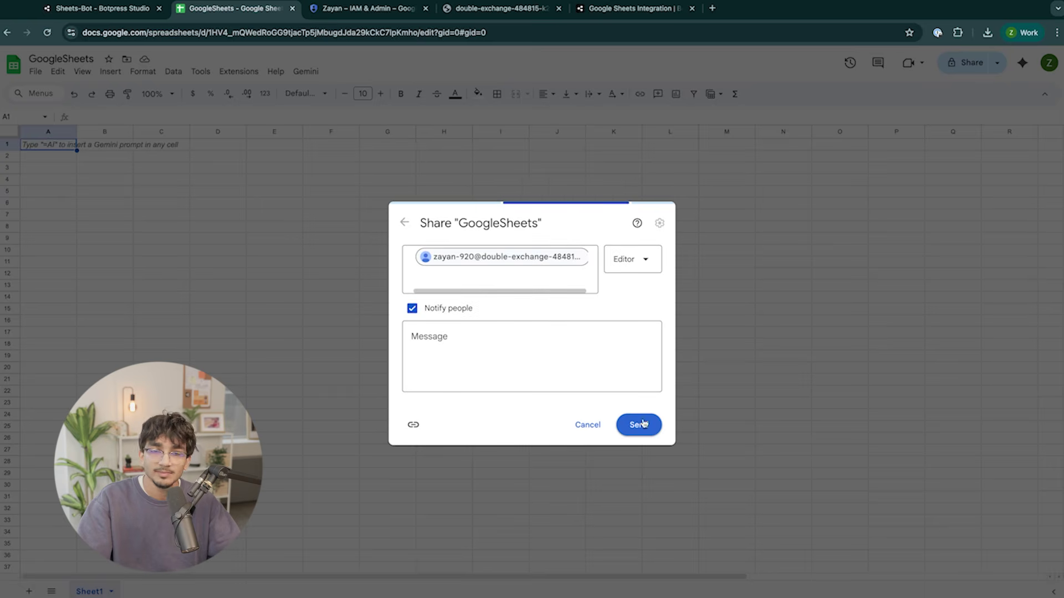
{"action": "left_click", "coordinate": [123, 6]}
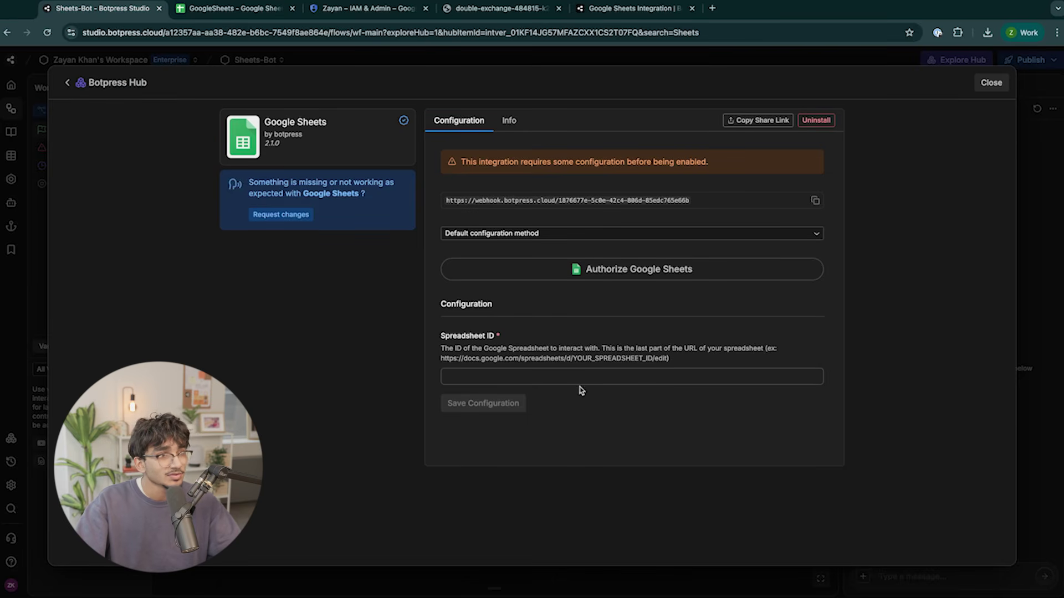
Copy the spreadsheet ID from the sheet's address into the Spreadsheet ID field.
{"action": "left_click", "coordinate": [233, 8]}
{"action": "left_click", "coordinate": [332, 31]}
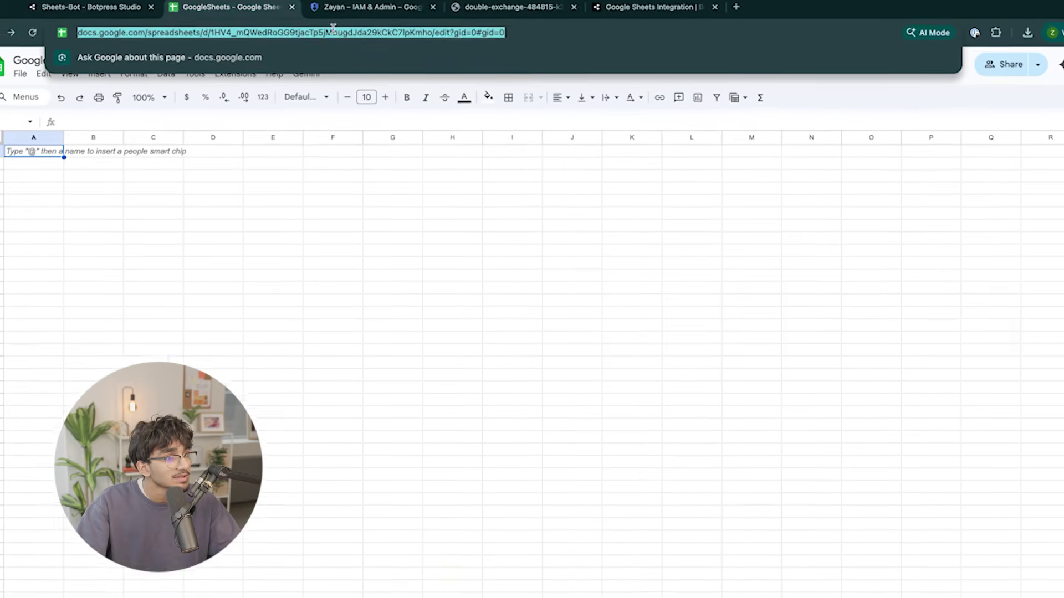
{"action": "left_click_drag", "start_coordinate": [220, 34], "coordinate": [519, 36]}
{"action": "left_click_drag", "start_coordinate": [584, 31], "coordinate": [578, 33]}
{"action": "key", "text": "ctrl+c"}
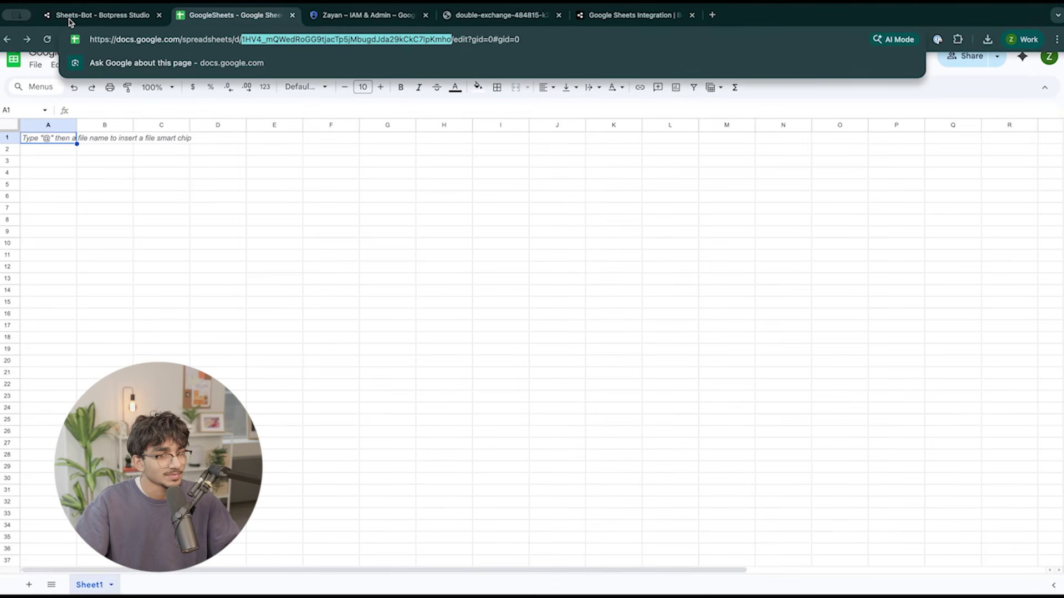
{"action": "left_click", "coordinate": [70, 20]}
{"action": "left_click", "coordinate": [525, 336]}
{"action": "key", "text": "ctrl+v"}
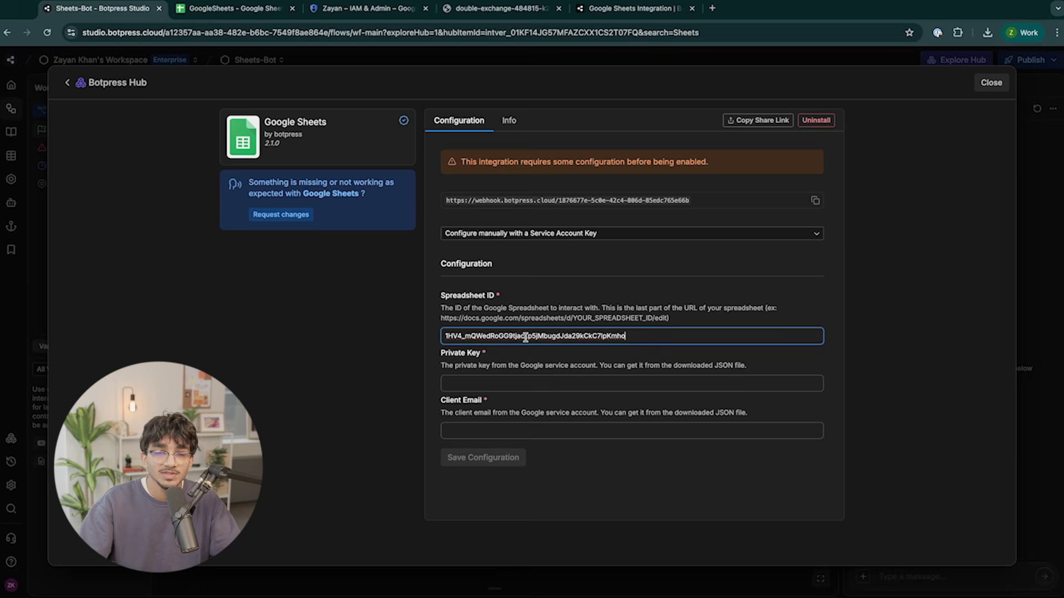
{"action": "left_click", "coordinate": [518, 298]}
Copy the client_email from the JSON key file into the Client Email field.
{"action": "left_click", "coordinate": [505, 379]}
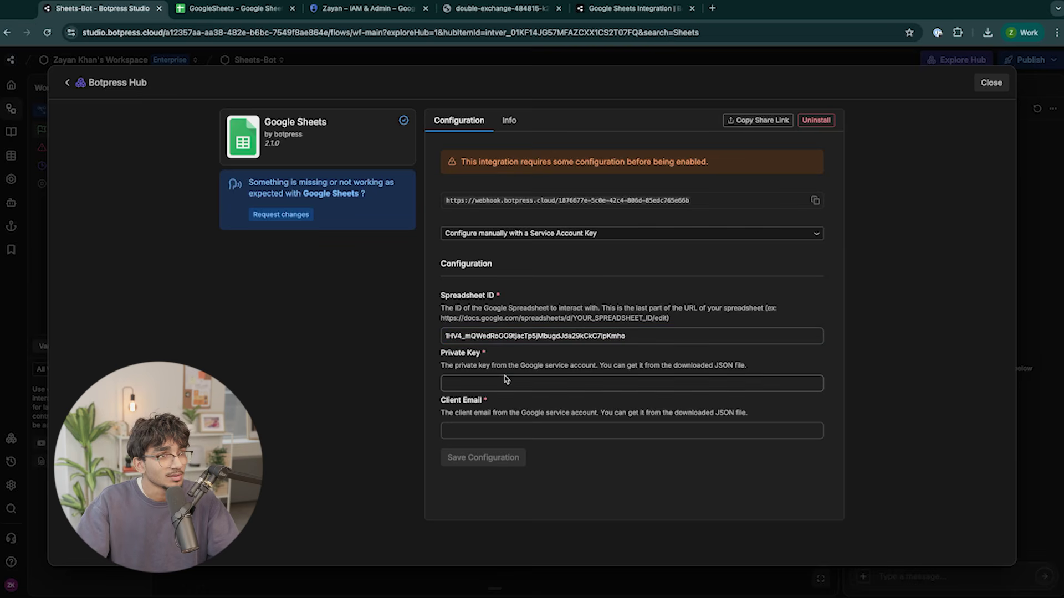
{"action": "key", "text": "super+4"}
{"action": "left_click_drag", "start_coordinate": [78, 169], "coordinate": [338, 170]}
{"action": "key", "text": "super+c"}
{"action": "key", "text": "super+1"}
{"action": "left_click", "coordinate": [477, 430]}
{"action": "key", "text": "super+v"}
Paste the JSON's private_key into Private Key and save the integration configuration.
{"action": "left_click", "coordinate": [492, 383]}
{"action": "key", "text": "super+4"}
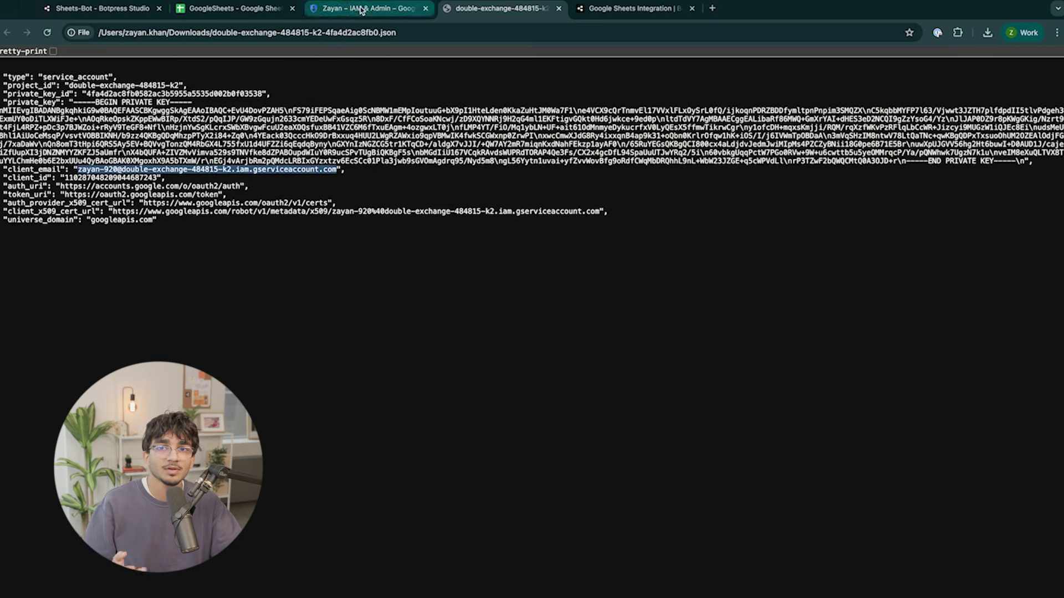
{"action": "left_click", "coordinate": [115, 105]}
{"action": "left_click_drag", "start_coordinate": [76, 104], "coordinate": [1023, 161]}
{"action": "key", "text": "super+c"}
{"action": "key", "text": "super+1"}
{"action": "key", "text": "super+v"}
{"action": "left_click", "coordinate": [676, 364]}
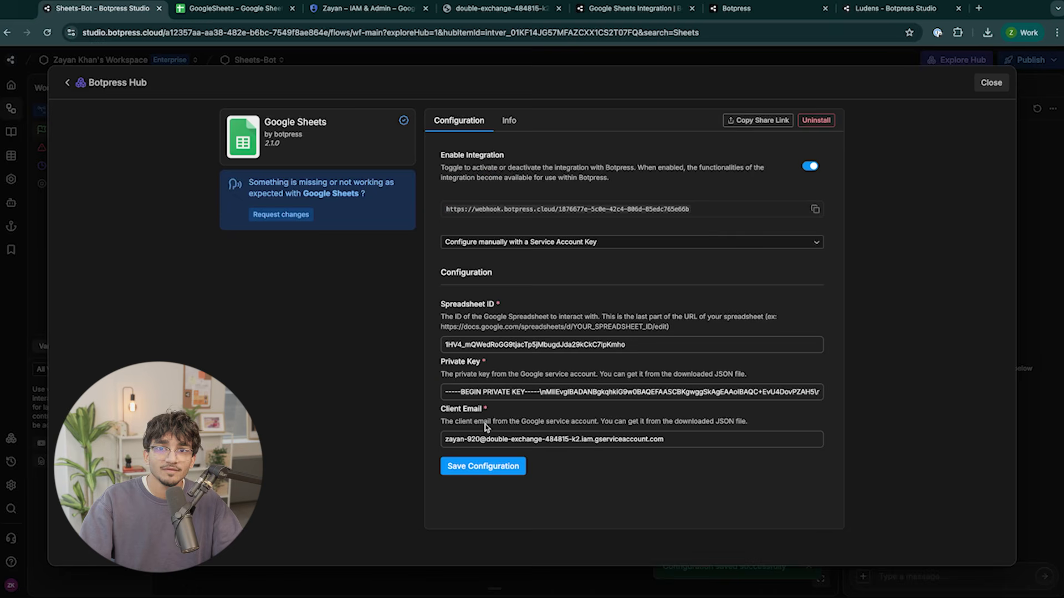
{"action": "left_click", "coordinate": [492, 473]}
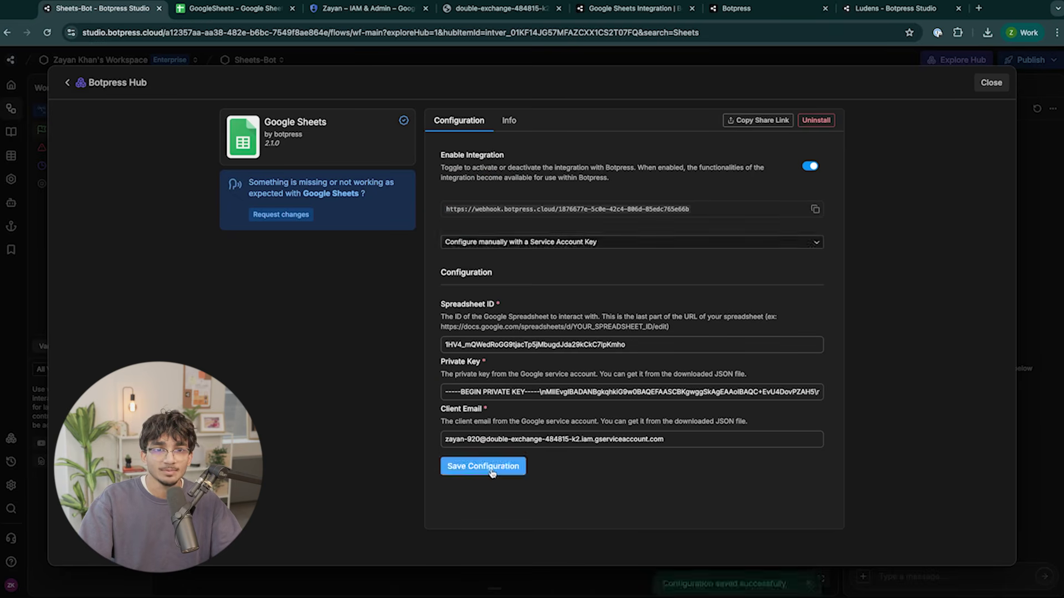
{"action": "key", "text": "Escape"}
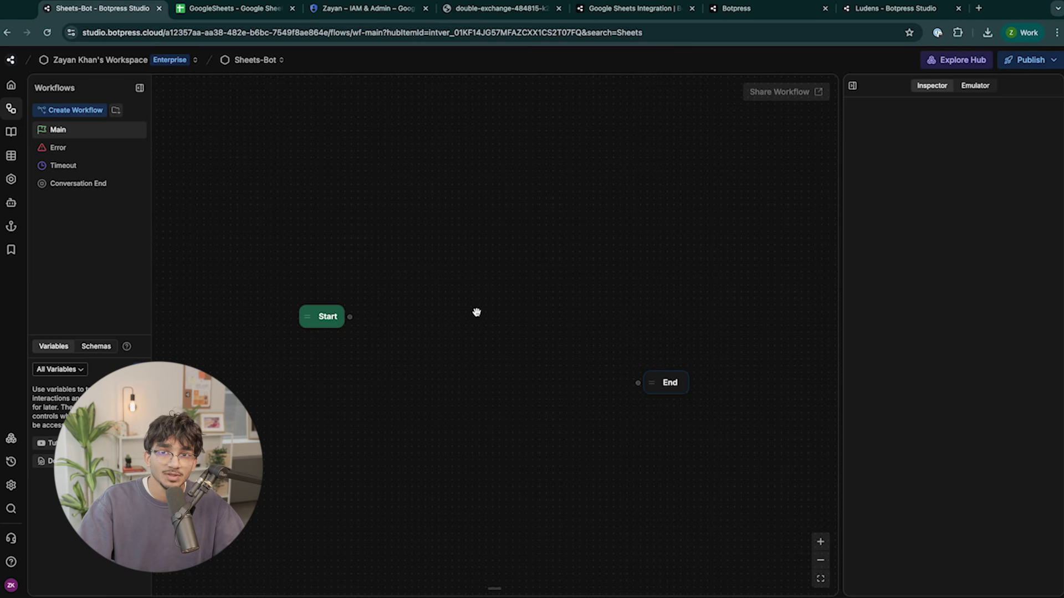
Add a Standard1 node to the Main workflow and browse its card library.
{"action": "right_click", "coordinate": [487, 320]}
{"action": "left_click", "coordinate": [509, 333]}
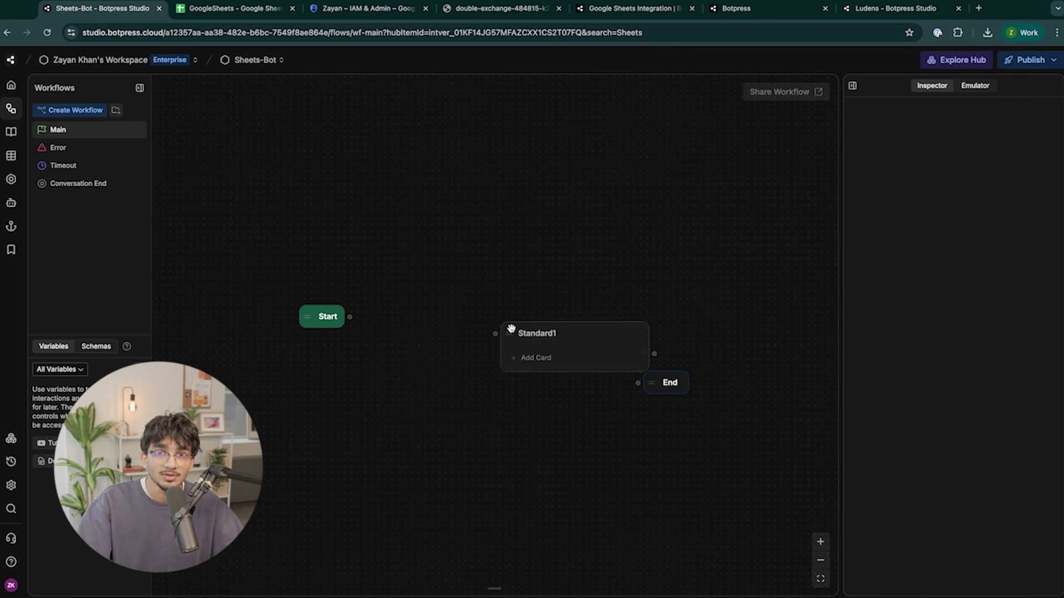
{"action": "left_click", "coordinate": [525, 359]}
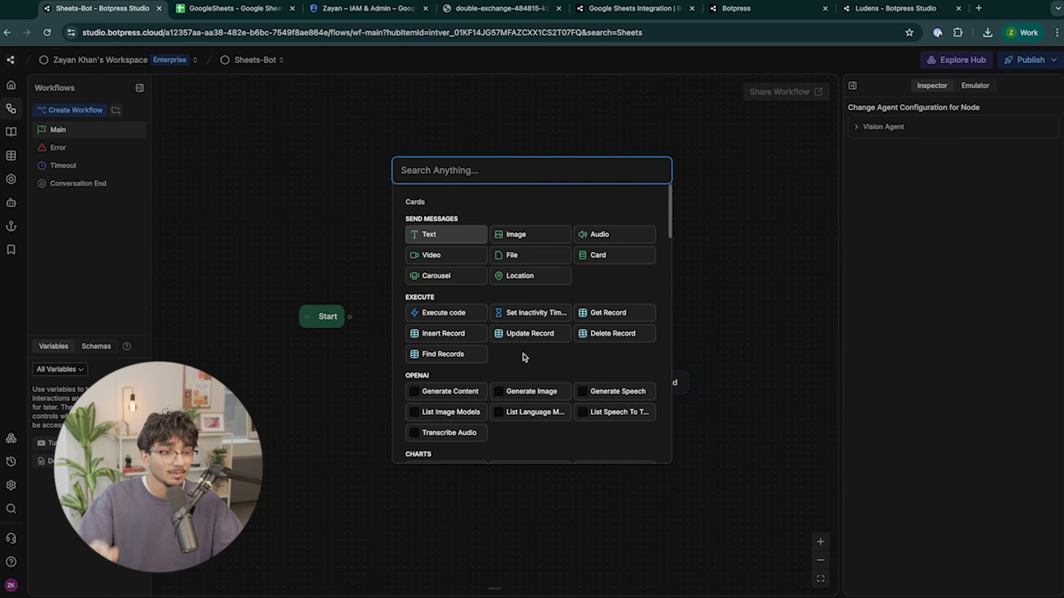
{"action": "scroll", "coordinate": [524, 358], "scroll_direction": "down", "scroll_amount": 15}
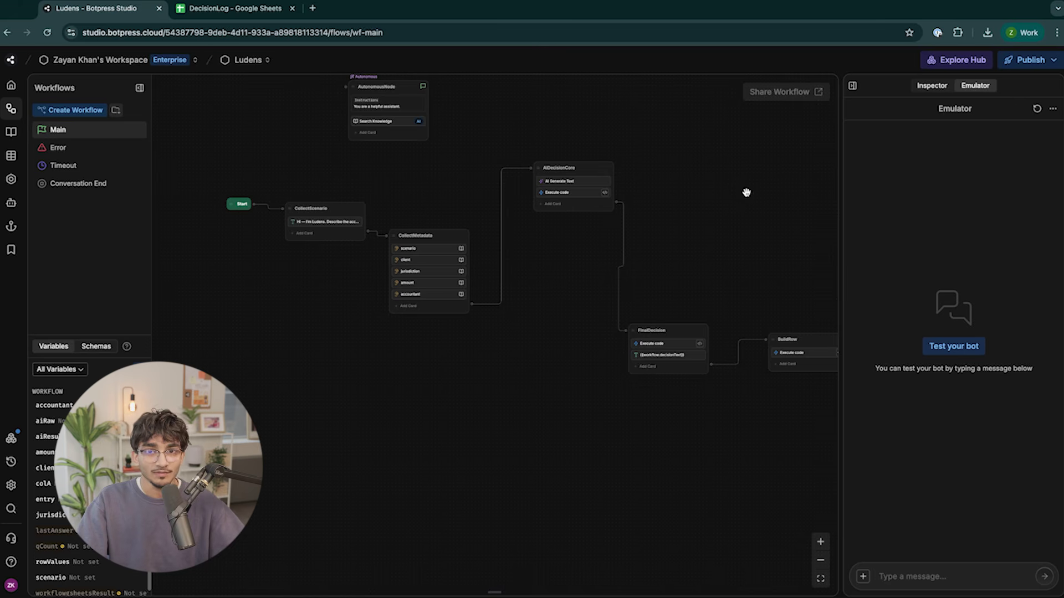
Inspect the Get Values and Set Values cards in the SetValuesToSheets node.
{"action": "left_click_drag", "start_coordinate": [752, 192], "coordinate": [747, 192]}
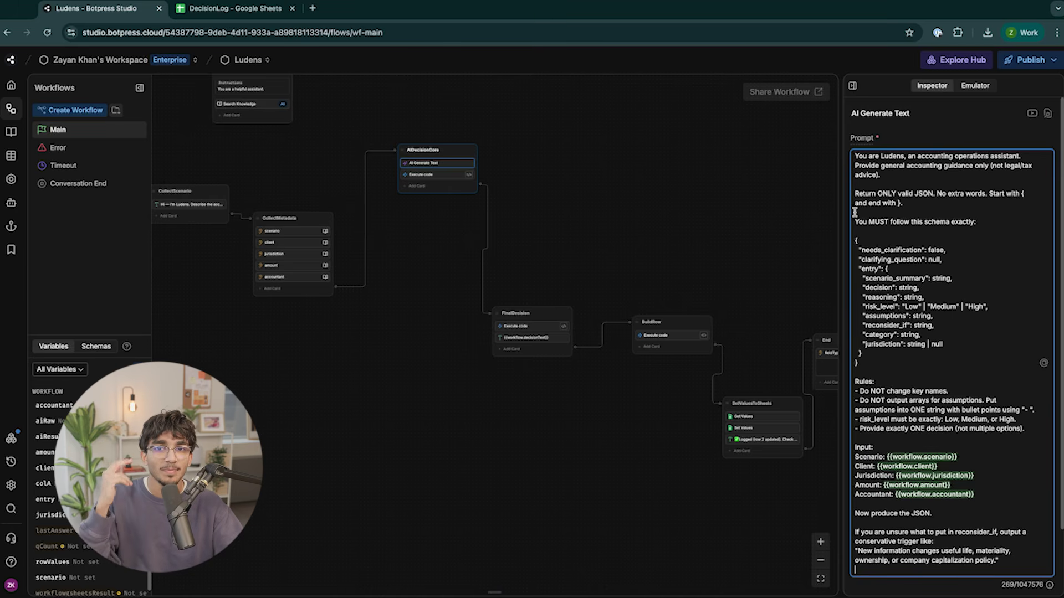
{"action": "left_click", "coordinate": [570, 388]}
{"action": "scroll", "coordinate": [570, 387], "scroll_direction": "up", "scroll_amount": 5}
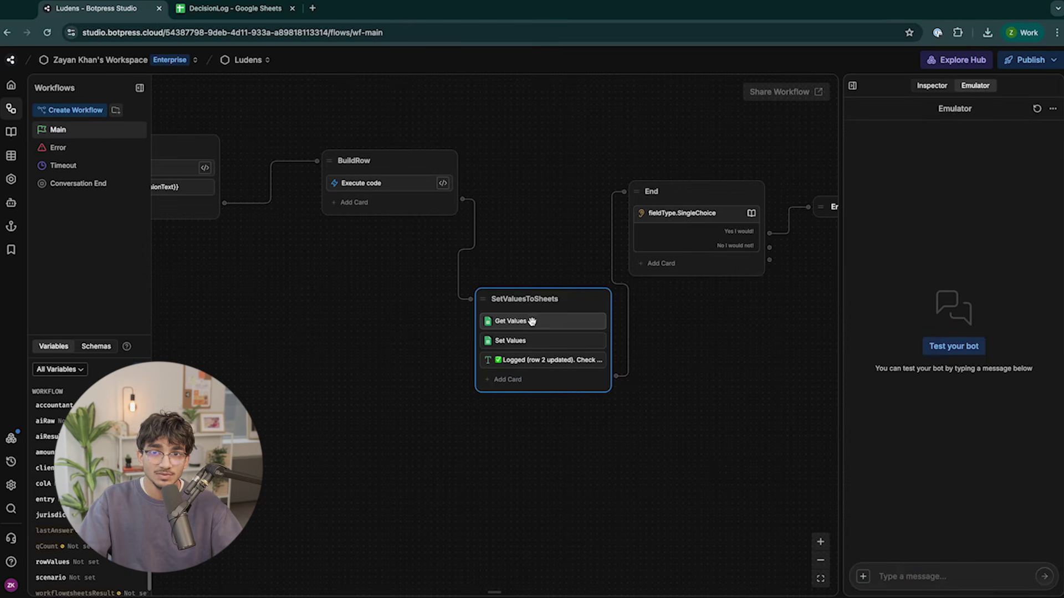
{"action": "left_click", "coordinate": [531, 320]}
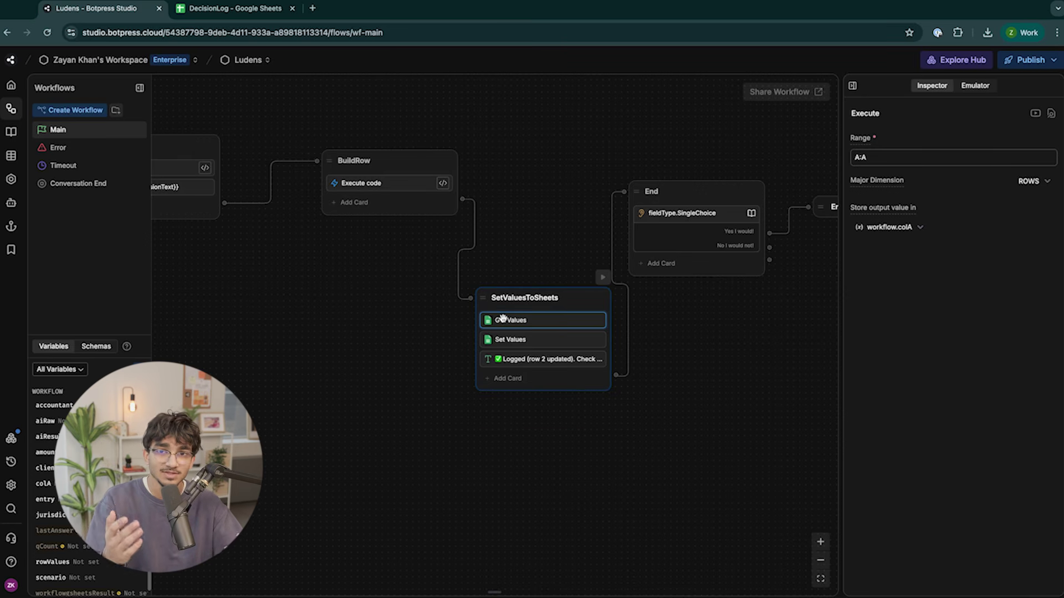
{"action": "left_click", "coordinate": [510, 339]}
{"action": "scroll", "coordinate": [609, 277], "scroll_direction": "up", "scroll_amount": 3}
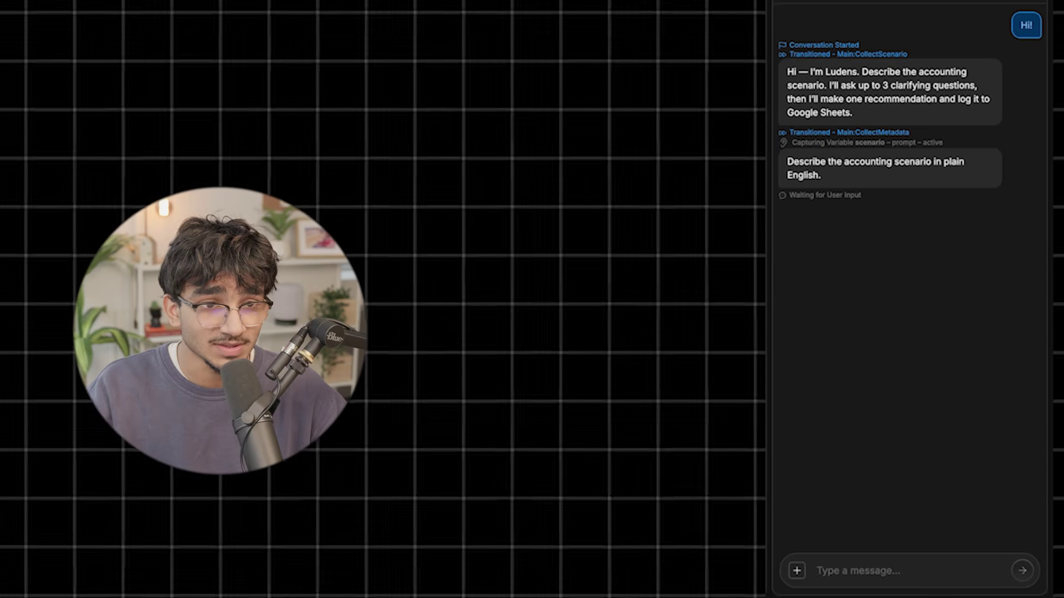
Send the bot the advertisement accounting scenario in the emulator chat.
{"action": "left_click_drag", "start_coordinate": [825, 175], "coordinate": [777, 167]}
{"action": "left_click", "coordinate": [837, 183]}
{"action": "left_click_drag", "start_coordinate": [867, 200], "coordinate": [781, 196]}
{"action": "left_click", "coordinate": [876, 278]}
{"action": "left_click", "coordinate": [869, 563]}
{"action": "key", "text": "ctrl+v"}
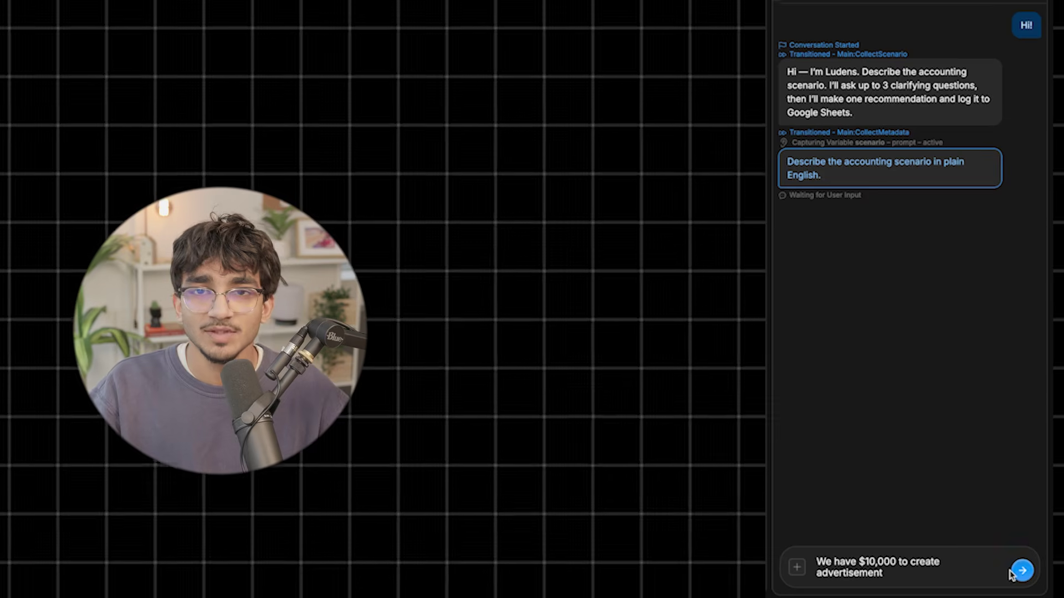
{"action": "left_click", "coordinate": [1022, 573]}
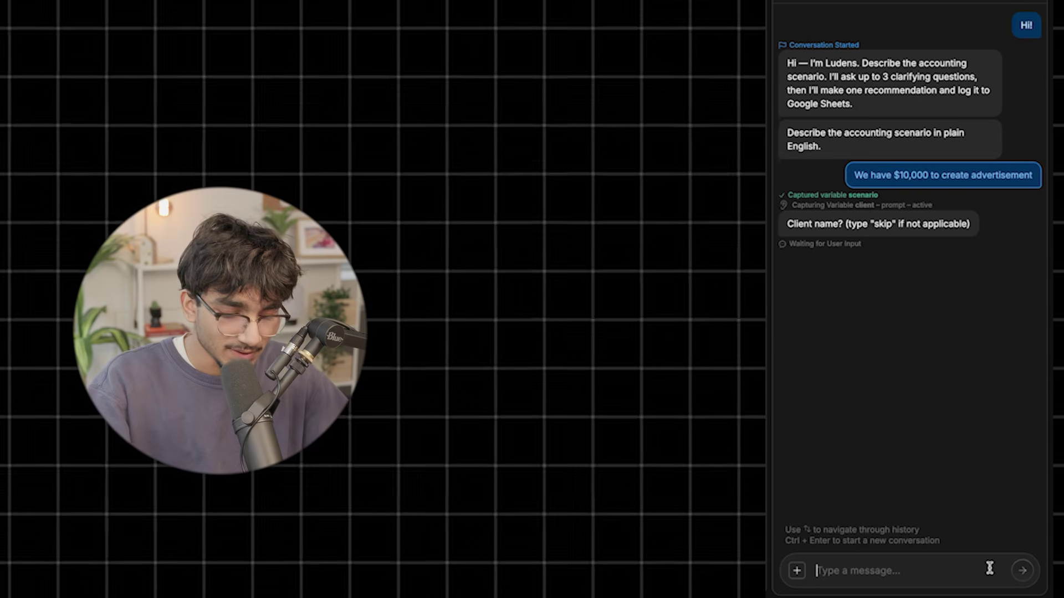
Answer Botpress, Canada, $10,000 CAD and the accountant's name, then check the row 2 log confirmation.
{"action": "type", "text": "Botpress"}
{"action": "key", "text": "Return"}
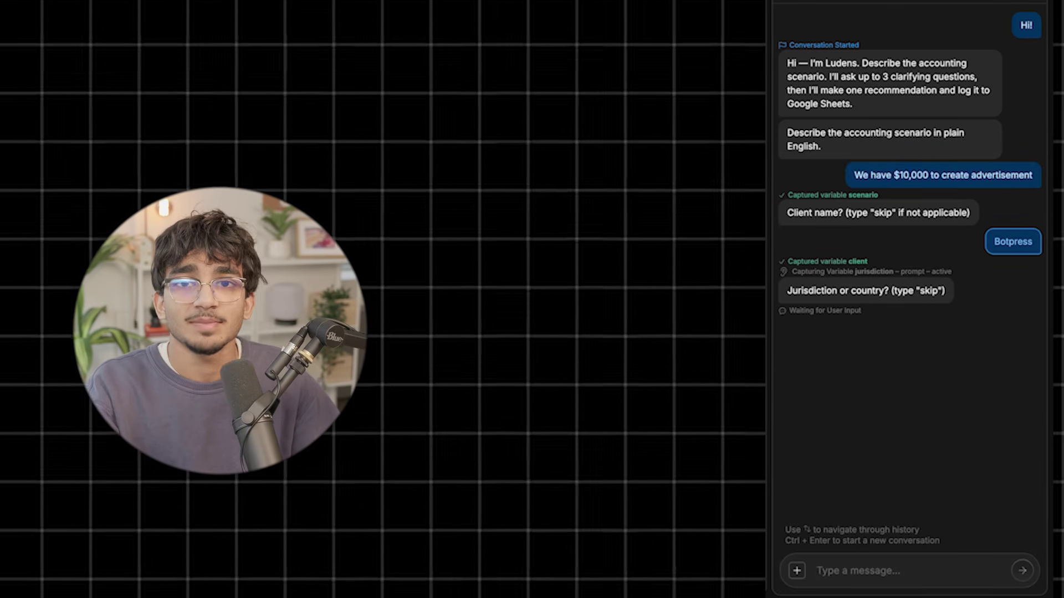
{"action": "type", "text": "Canada"}
{"action": "key", "text": "Return"}
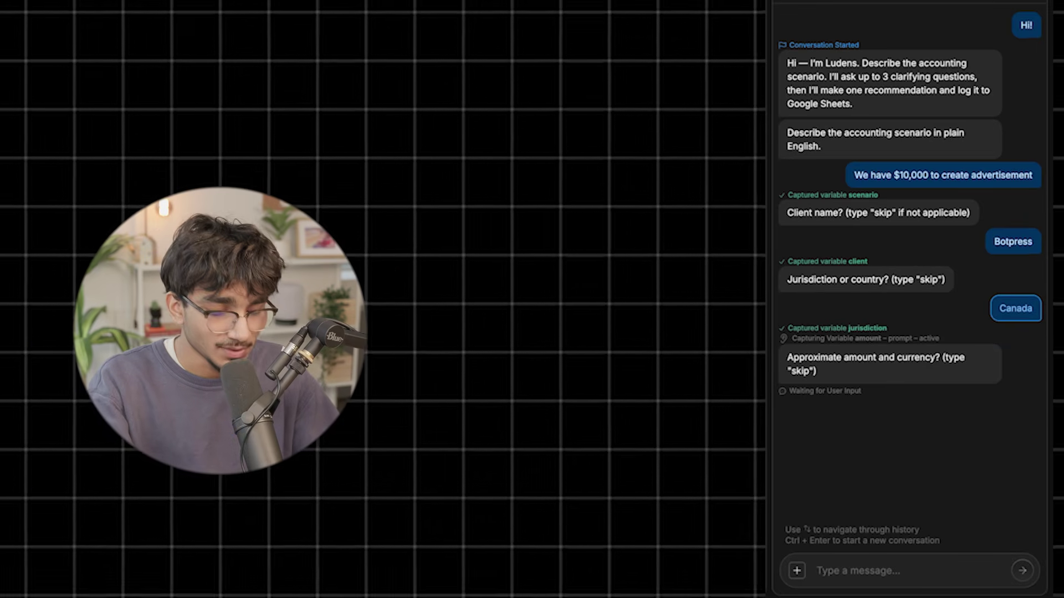
{"action": "type", "text": "$10,000 CAD"}
{"action": "key", "text": "Return"}
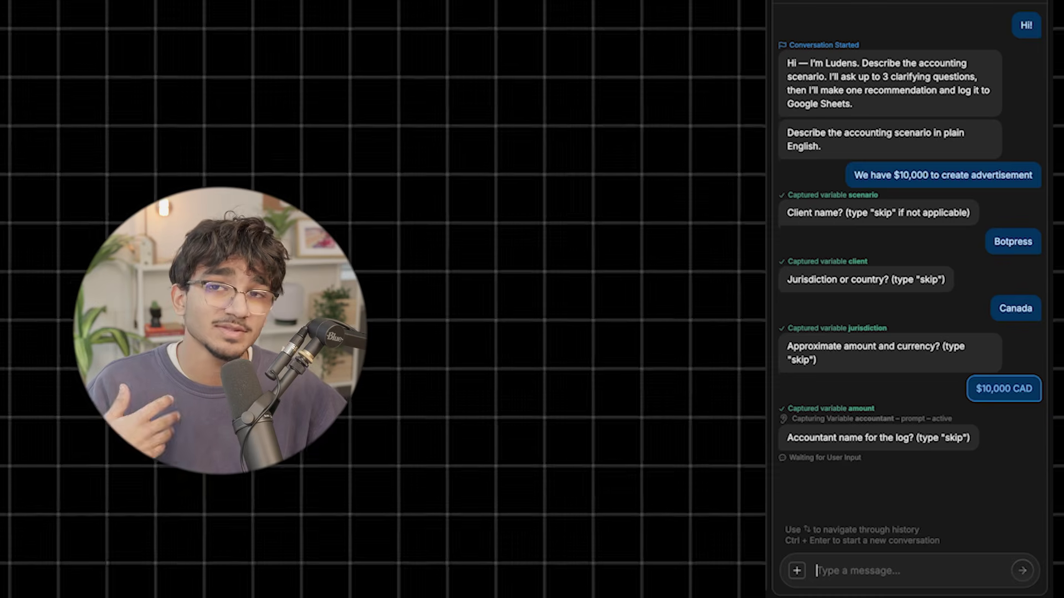
{"action": "key", "text": "Return"}
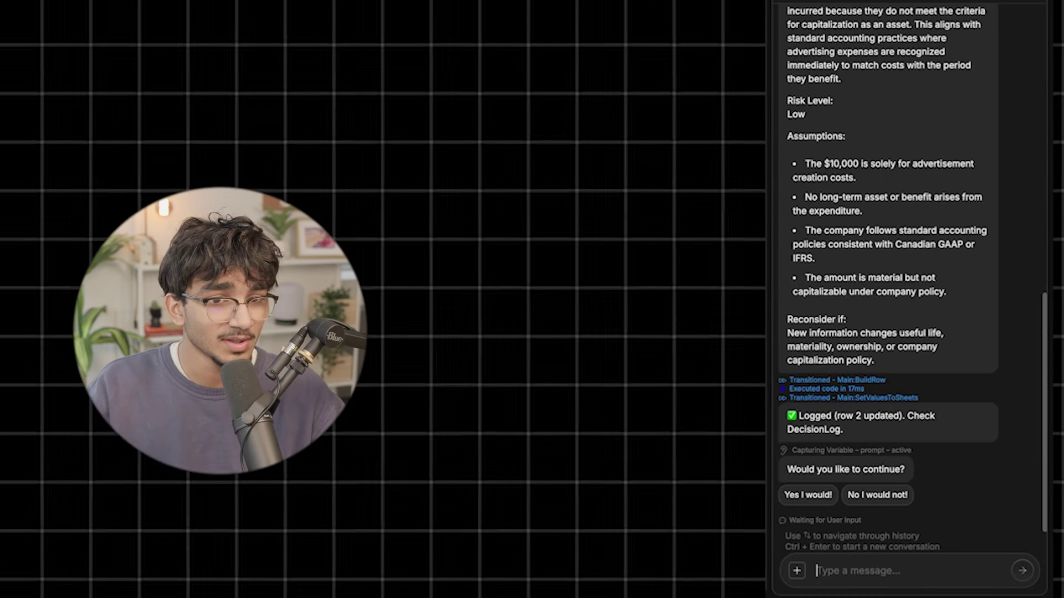
{"action": "scroll", "coordinate": [971, 159], "scroll_direction": "up", "scroll_amount": 3}
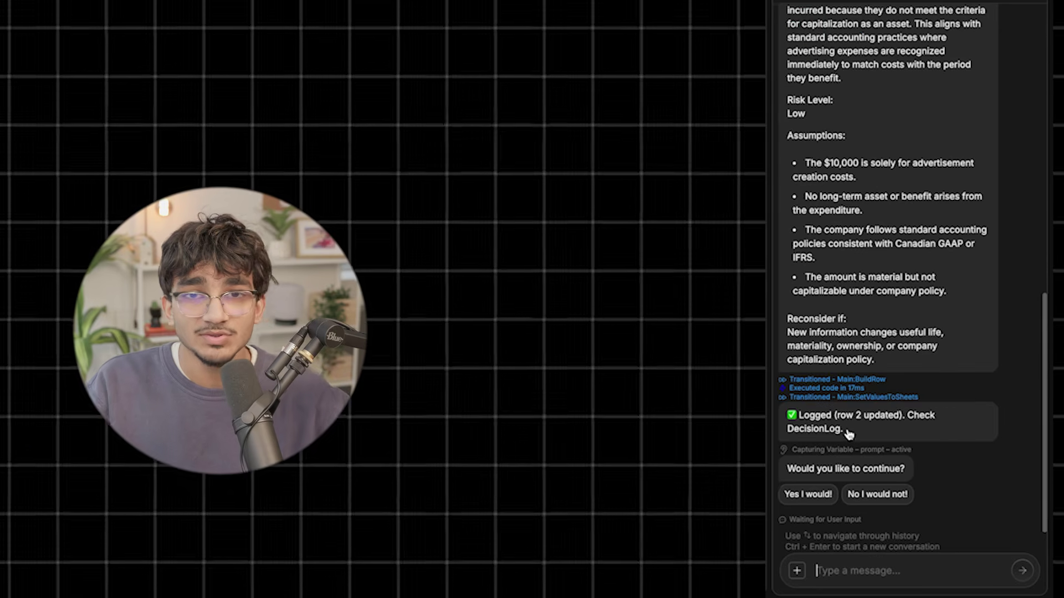
{"action": "left_click_drag", "start_coordinate": [845, 431], "coordinate": [789, 420]}
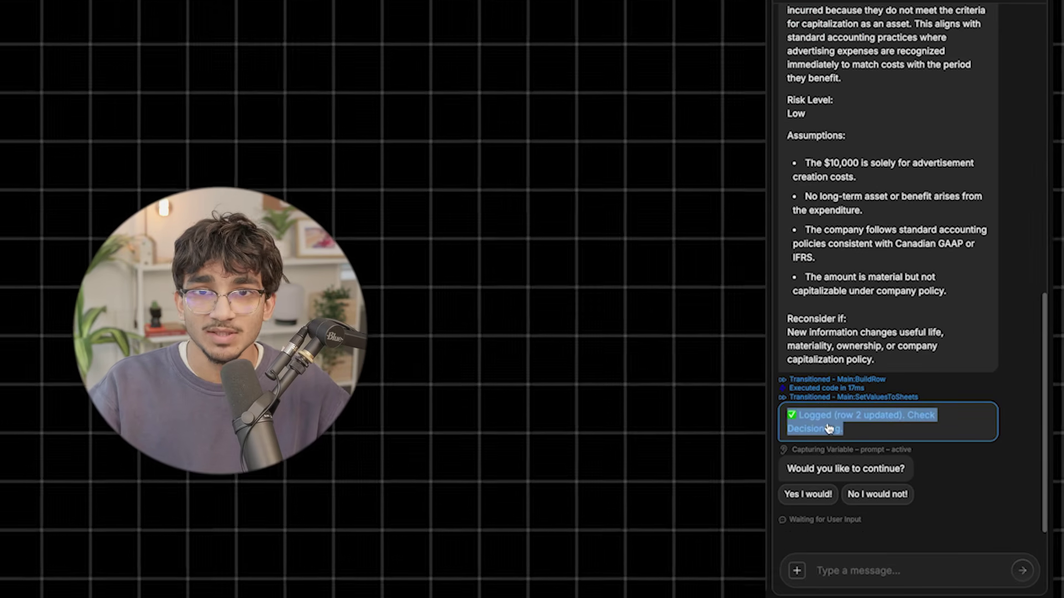
Check the confirmation that DecisionLog row 2 holds the Botpress, Canada, $10,000 CAD, Low risk decision.
{"action": "left_click", "coordinate": [846, 430]}
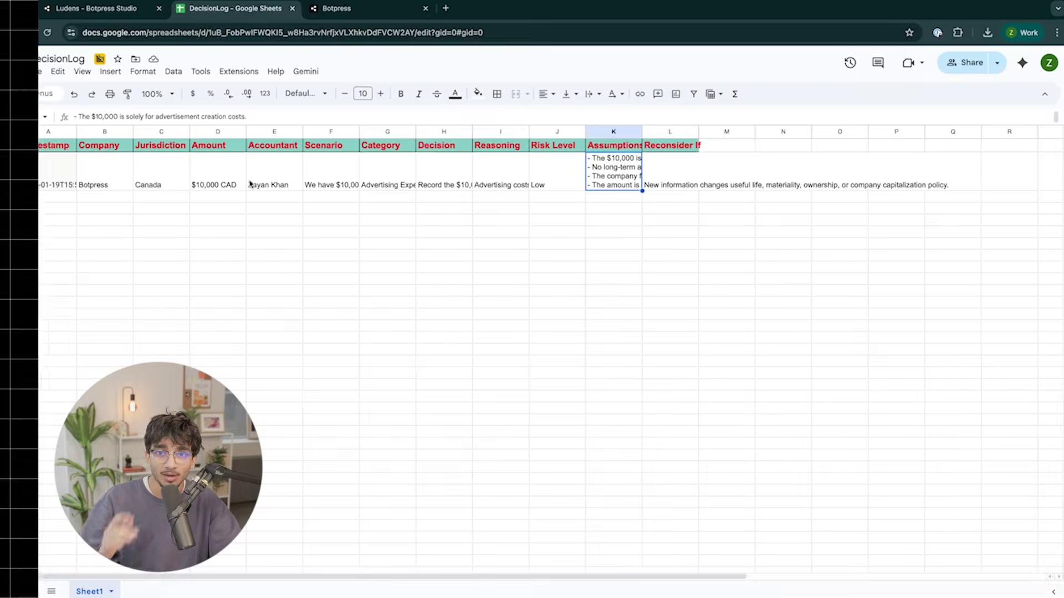